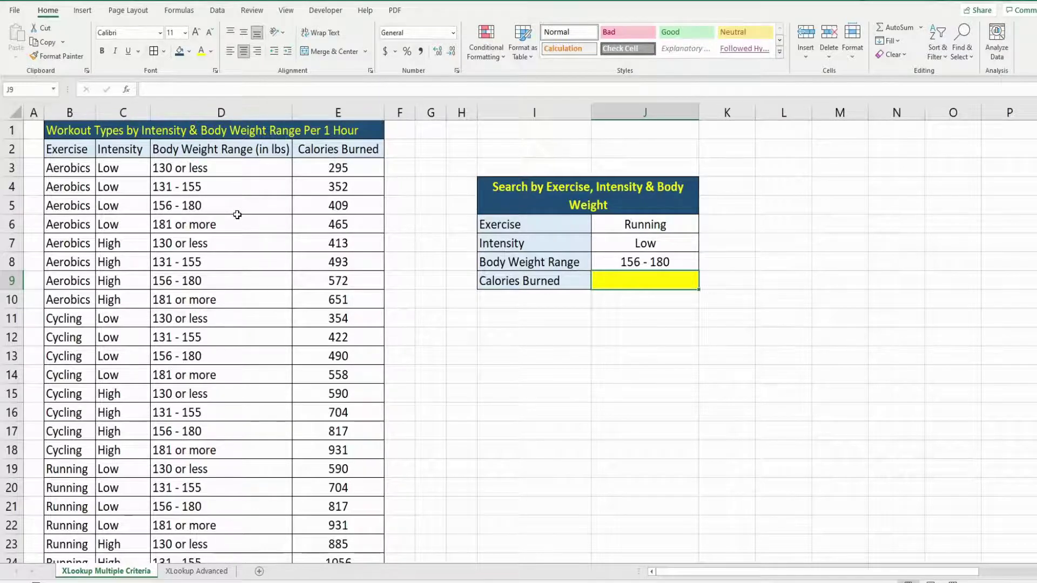
- Point out the Exercise, Intensity, Body Weight Range and Calories Burned columns and the J6–J8 criteria
click(83, 113)
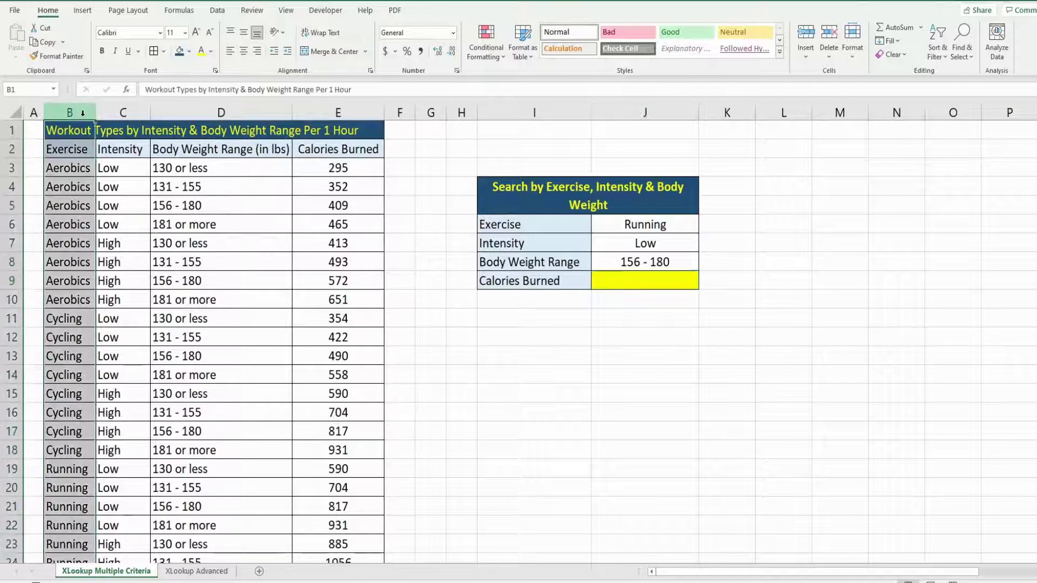
click(124, 111)
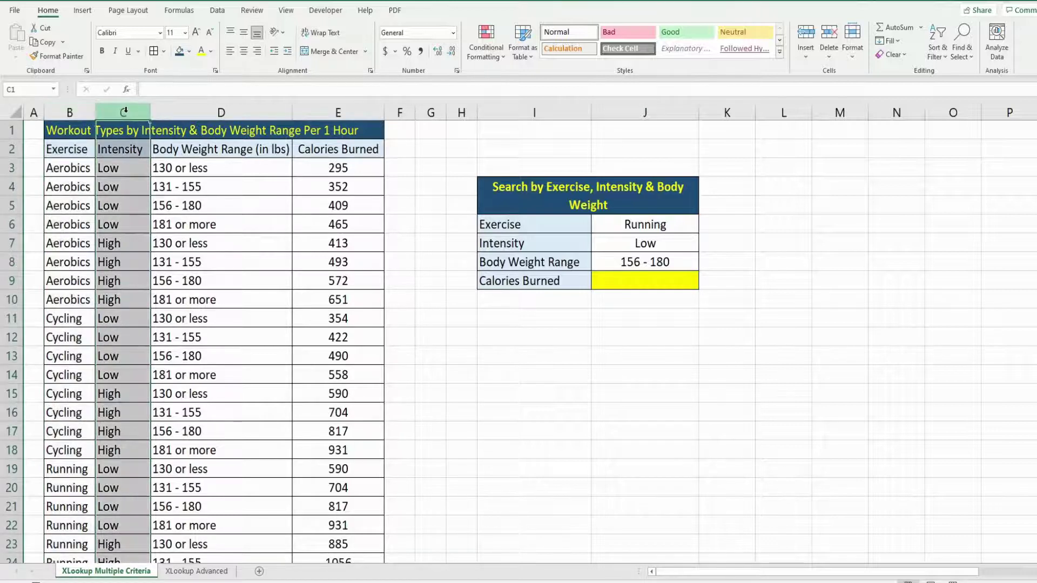
click(196, 112)
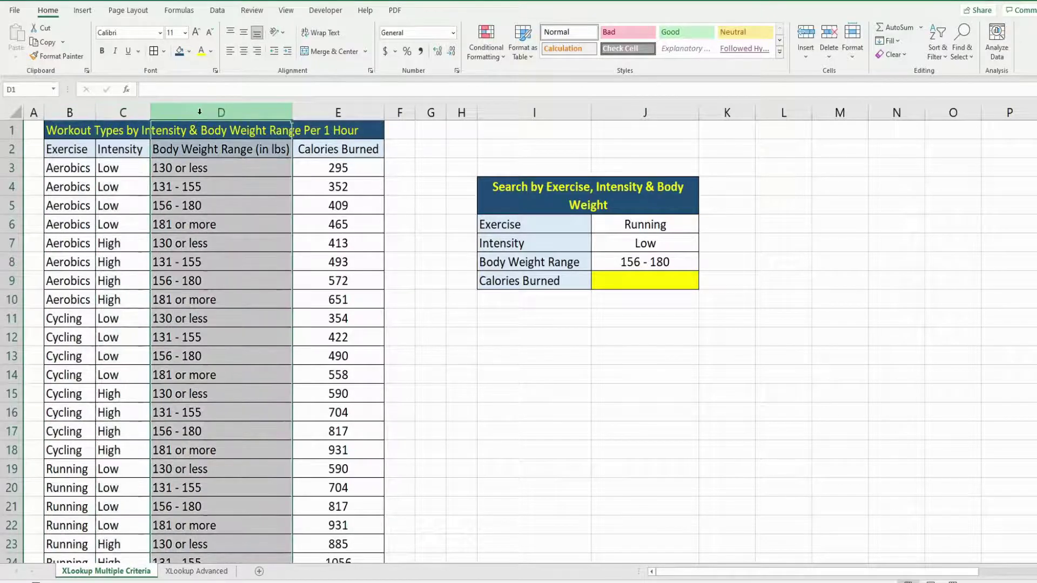
click(338, 112)
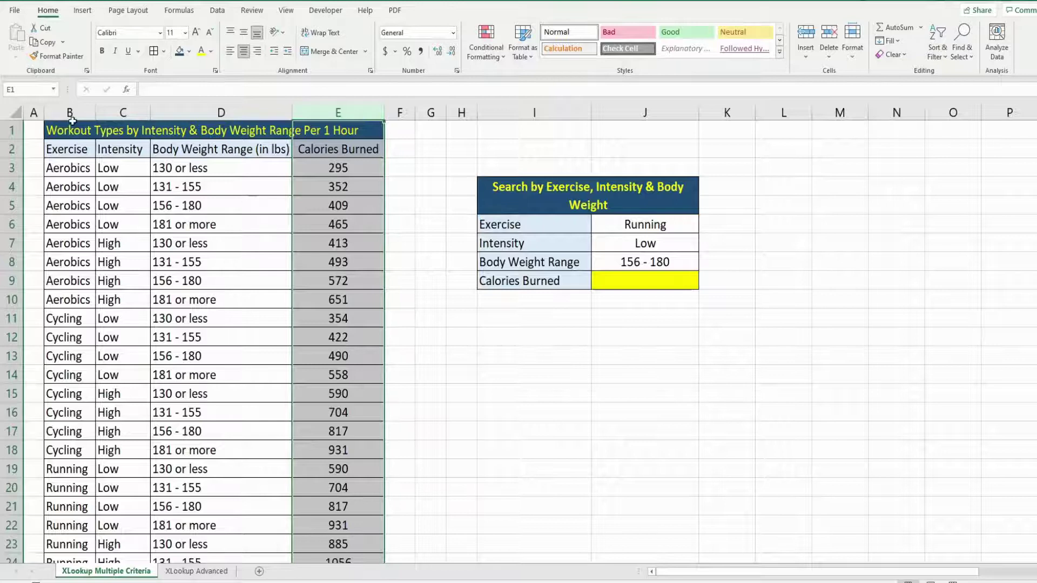
drag(72, 114, 200, 113)
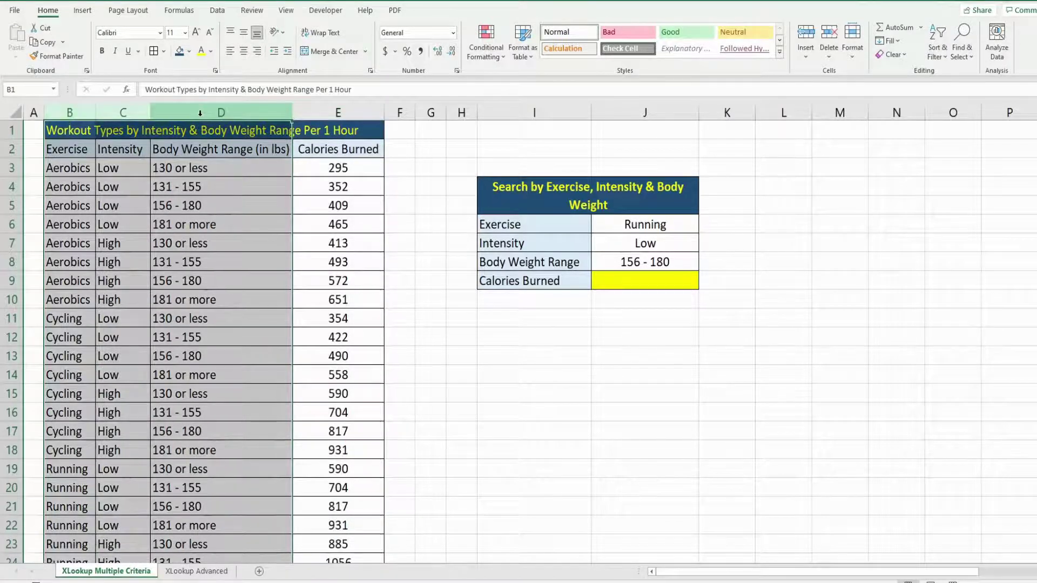
click(665, 286)
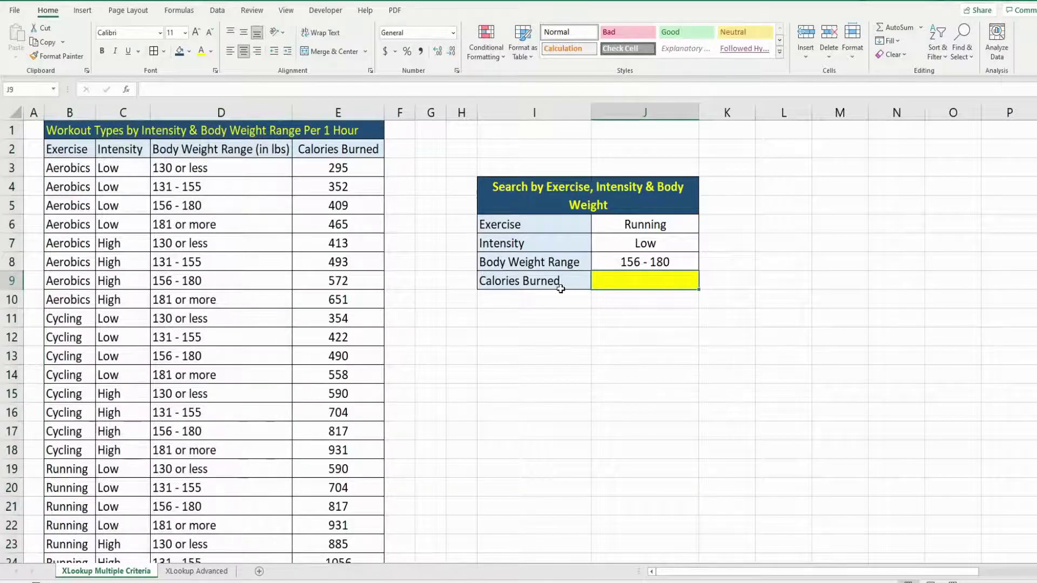
drag(640, 227, 640, 262)
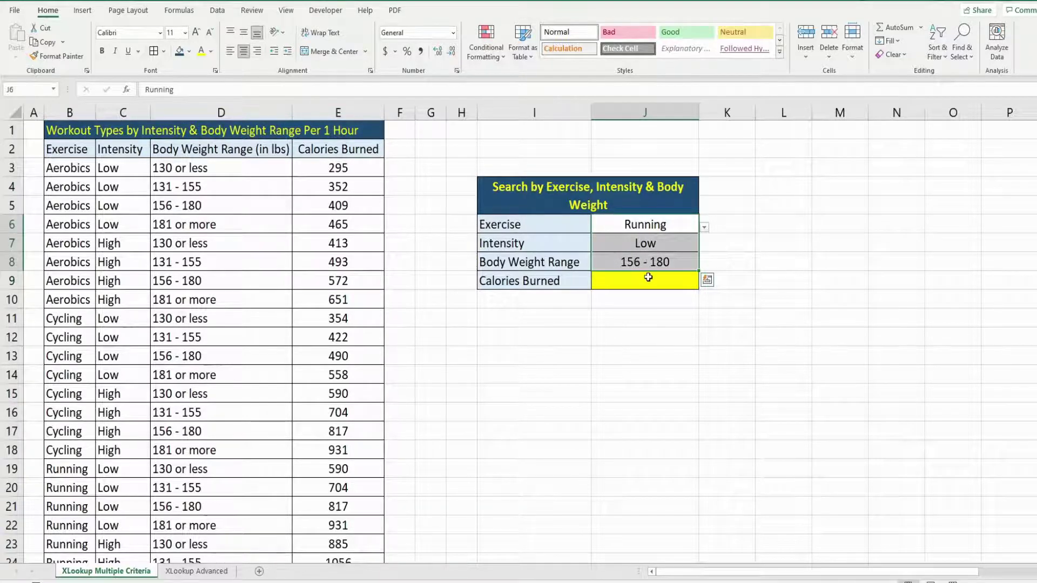
- In J9, start =XLOOKUP( with the joined lookup value J6&J7&J8
click(652, 281)
text(=XLOOKUP()
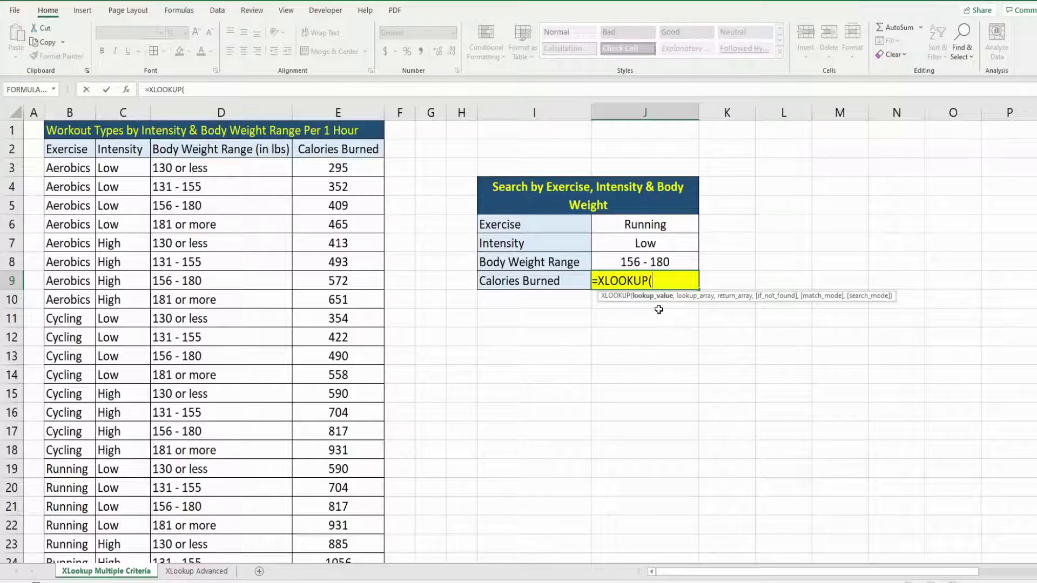
click(665, 226)
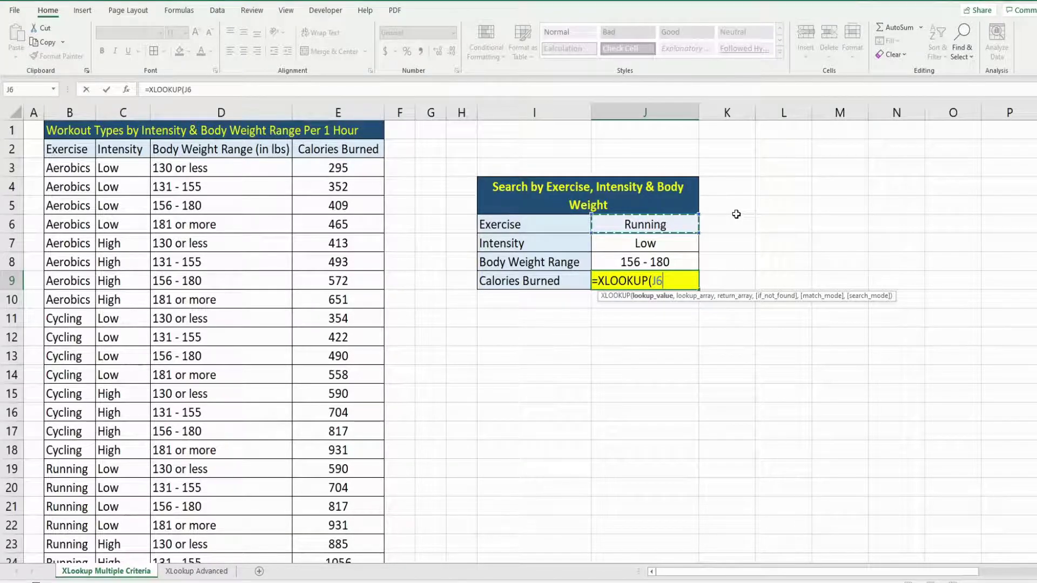
text(&)
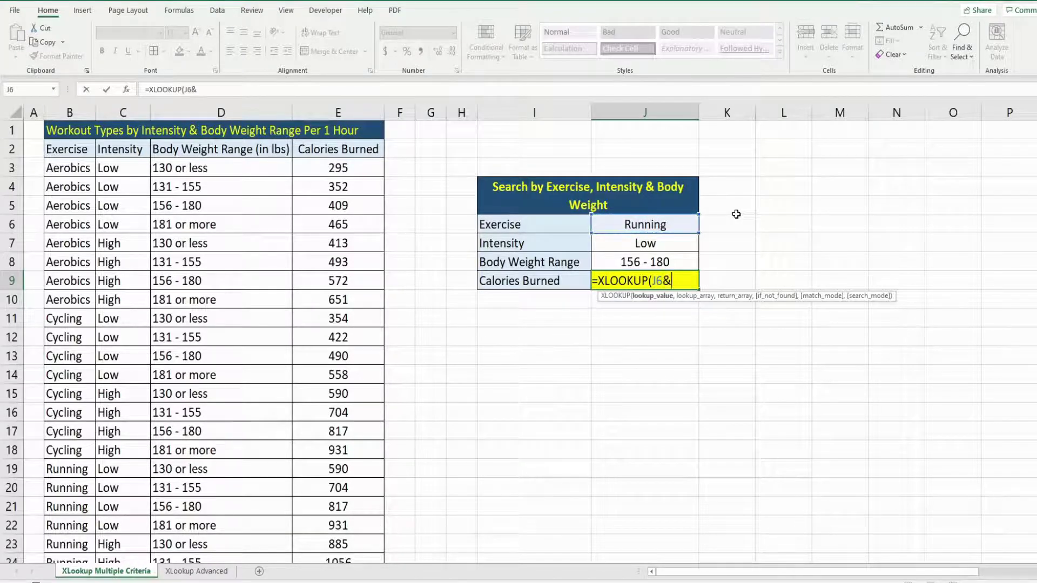
click(664, 245)
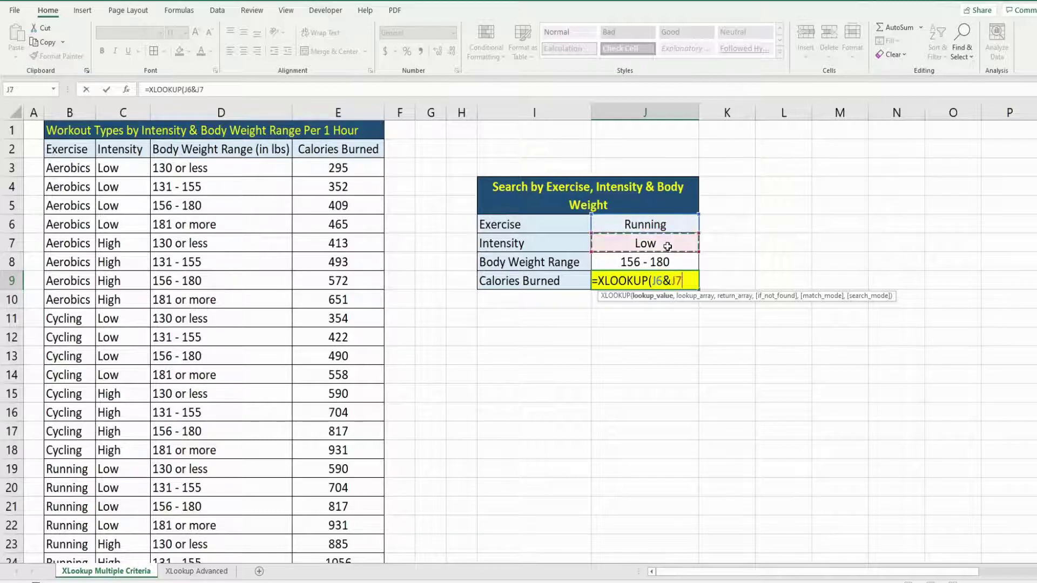
text(&)
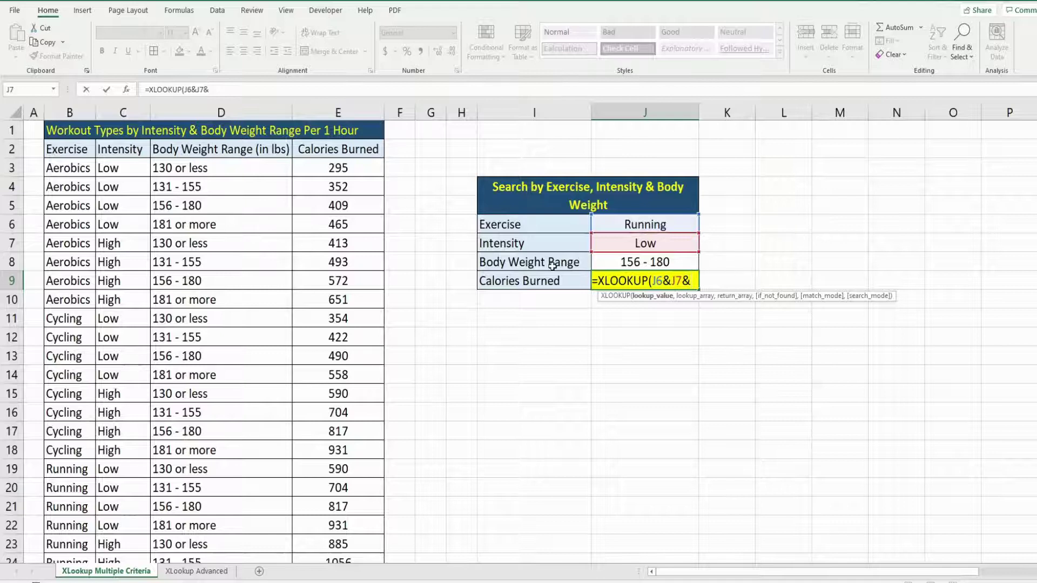
click(673, 259)
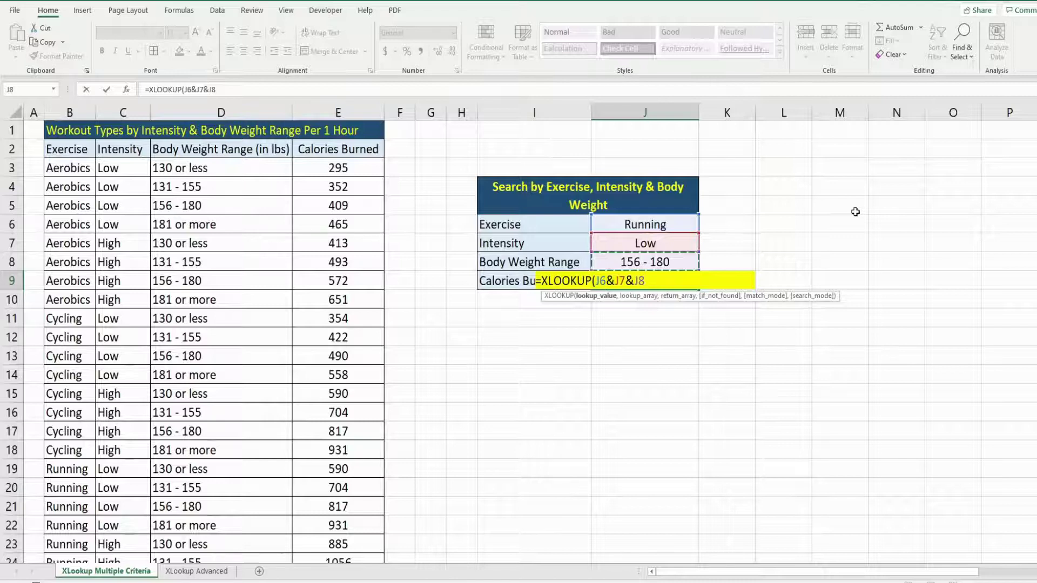
- Add the lookup array $B:$B&$C:$C&$D:$D to the formula, ending with a comma
text(,)
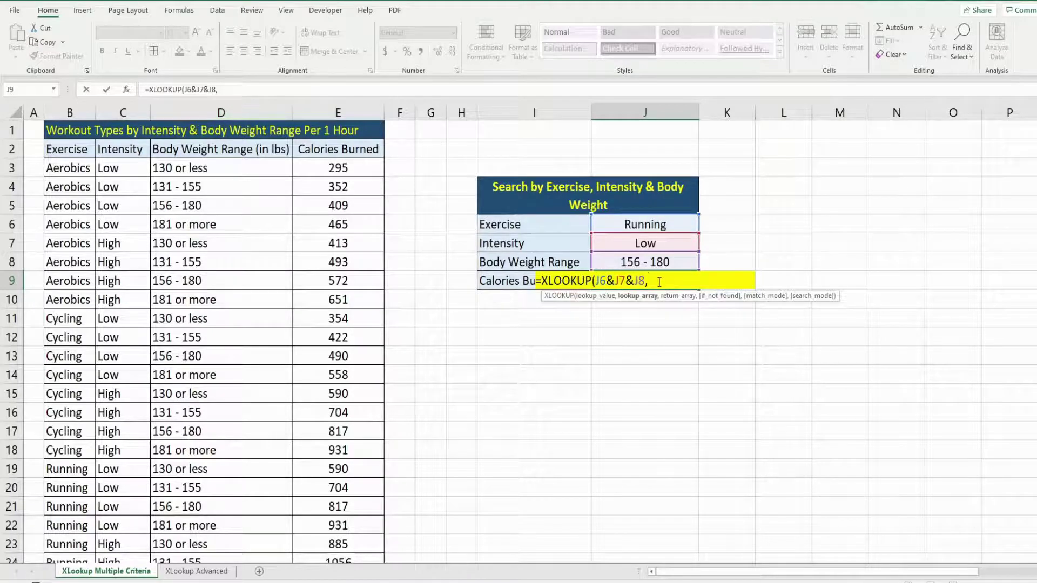
click(68, 111)
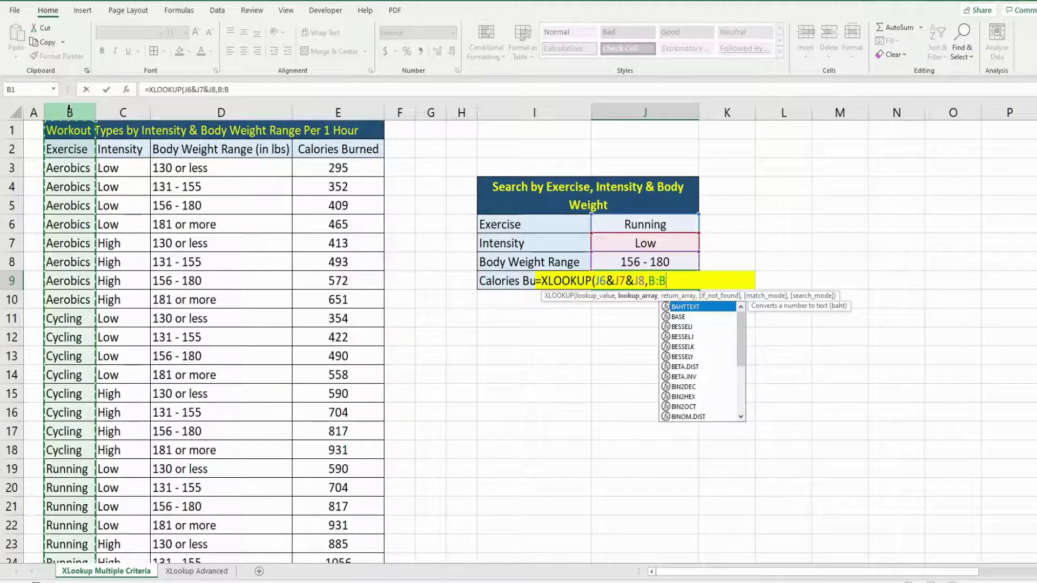
key(F4)
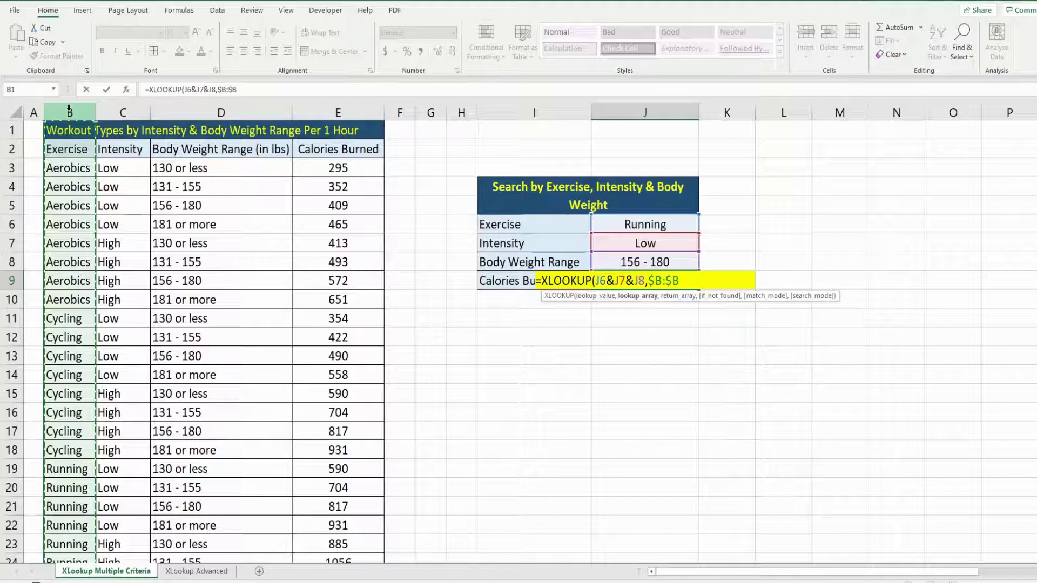
text(&)
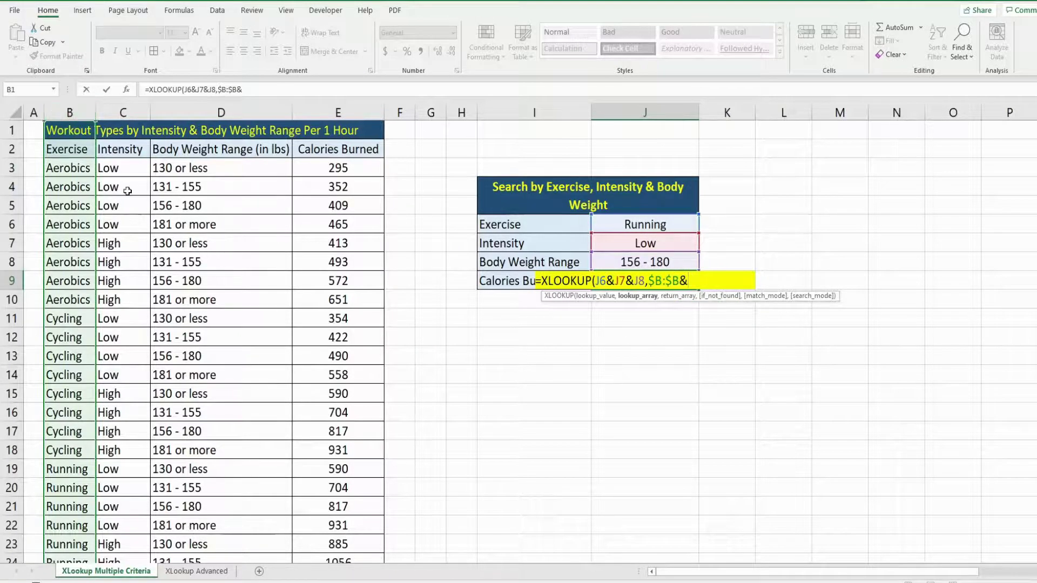
click(122, 112)
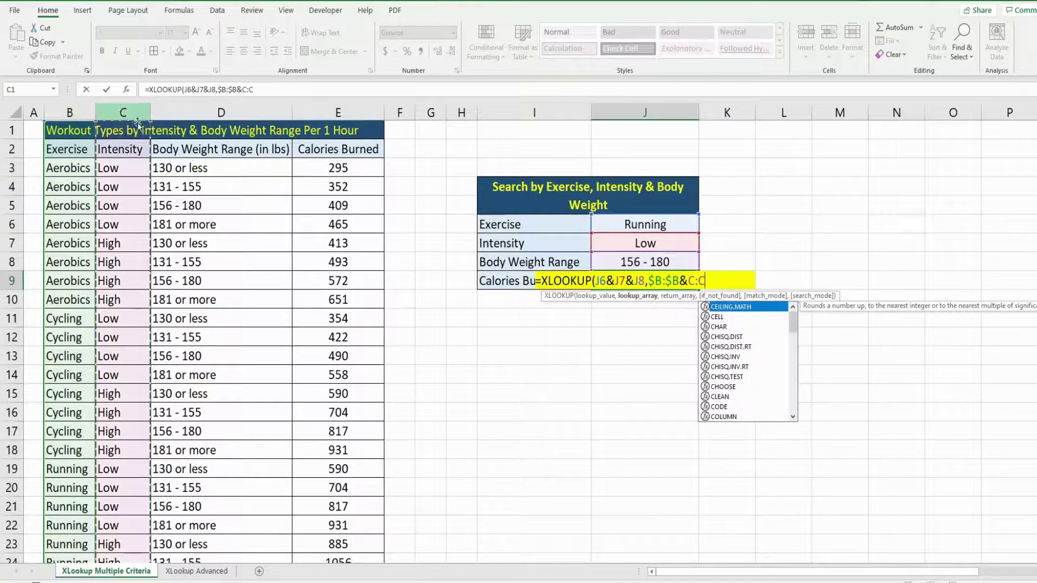
key(F4)
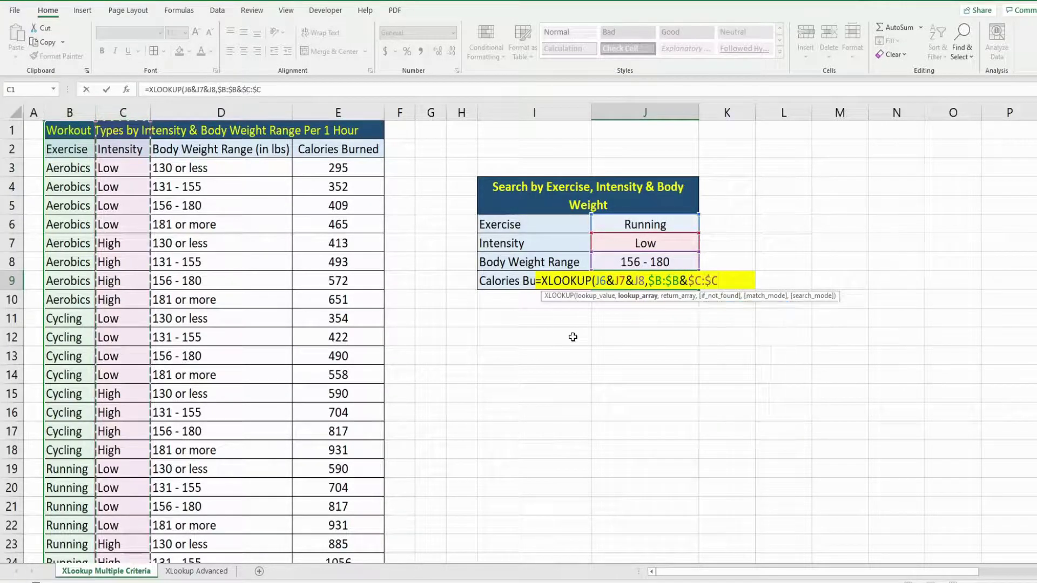
text(&D:D)
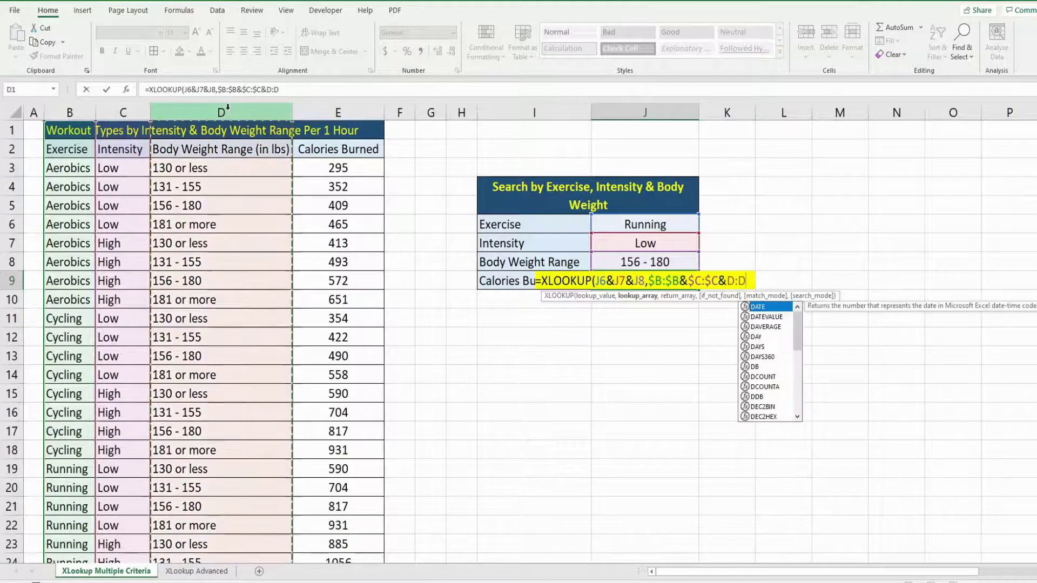
click(227, 108)
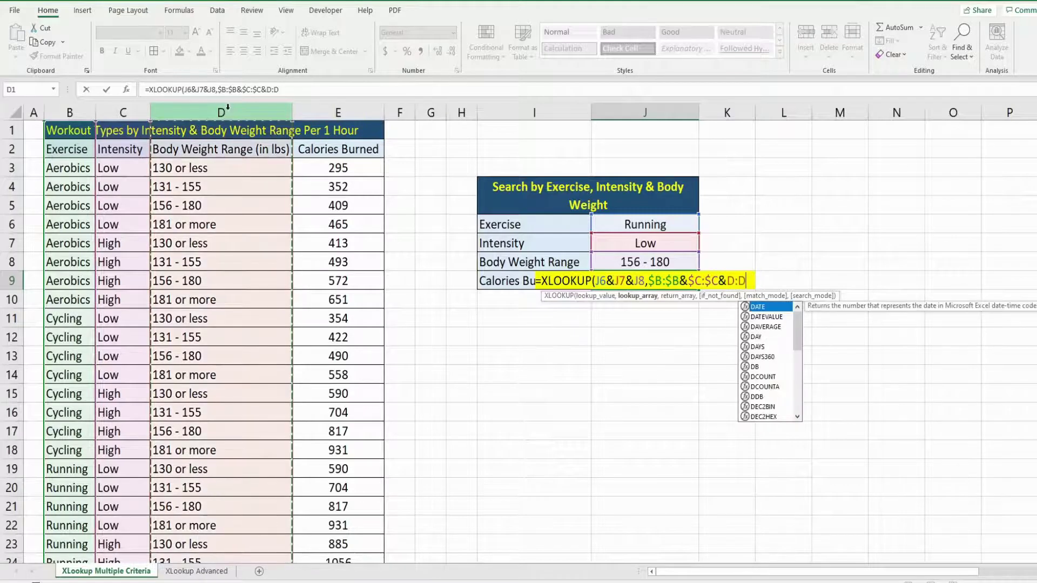
key(F4)
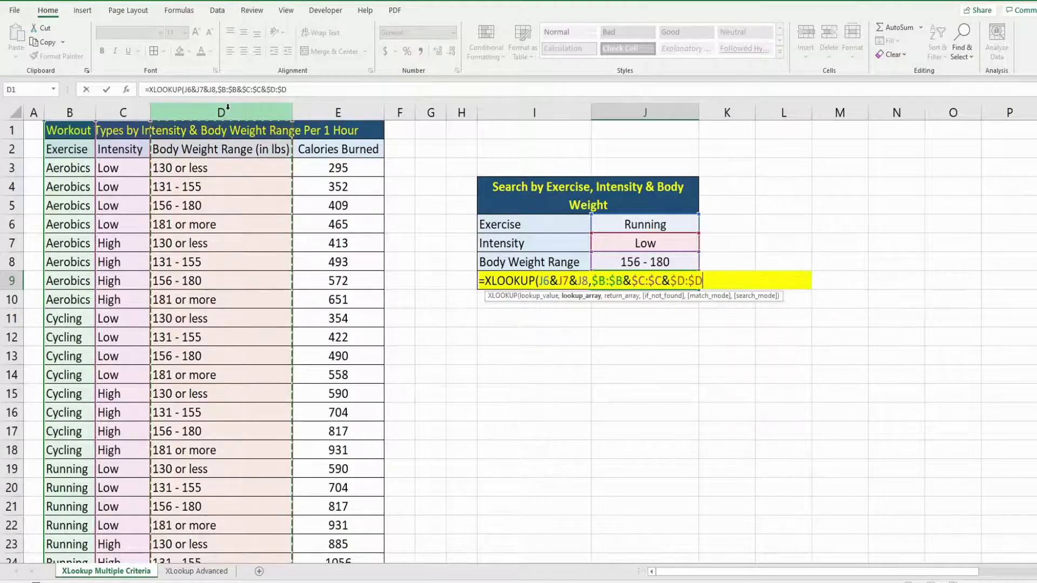
text(,)
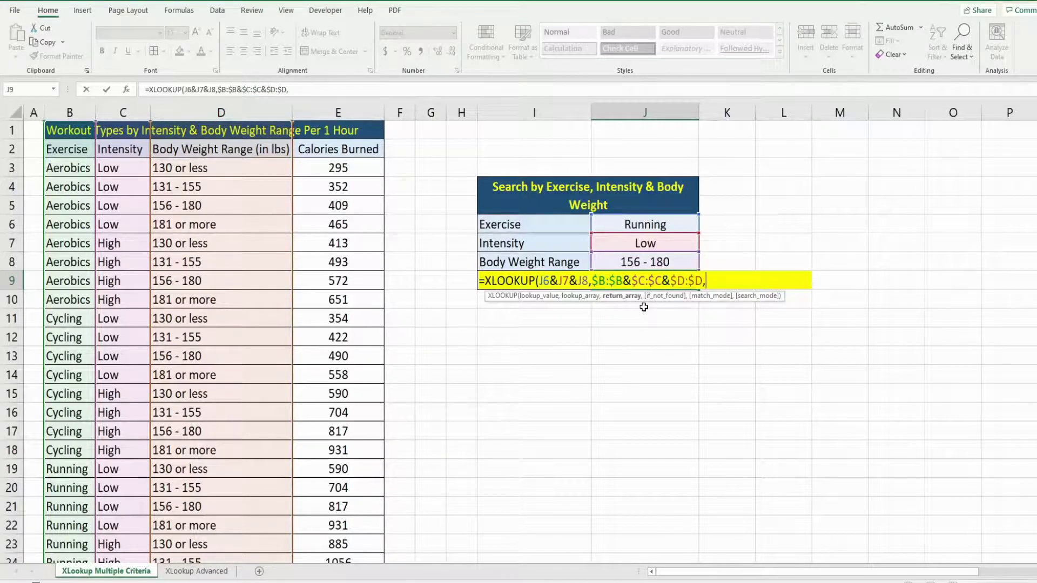
- Finish the XLOOKUP with return array $E:$E and commit it, so J9 shows 817
click(348, 110)
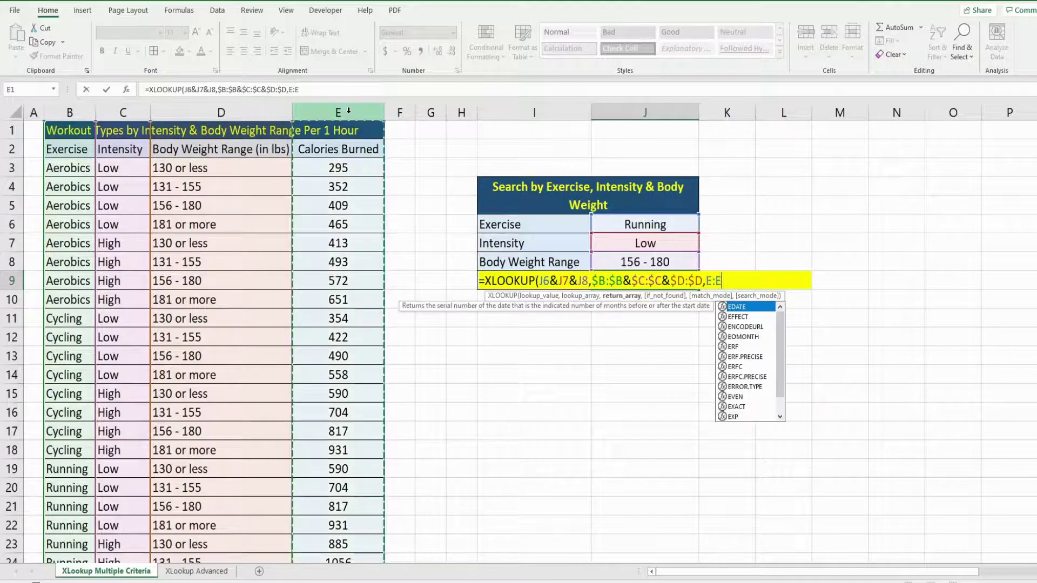
key(F4)
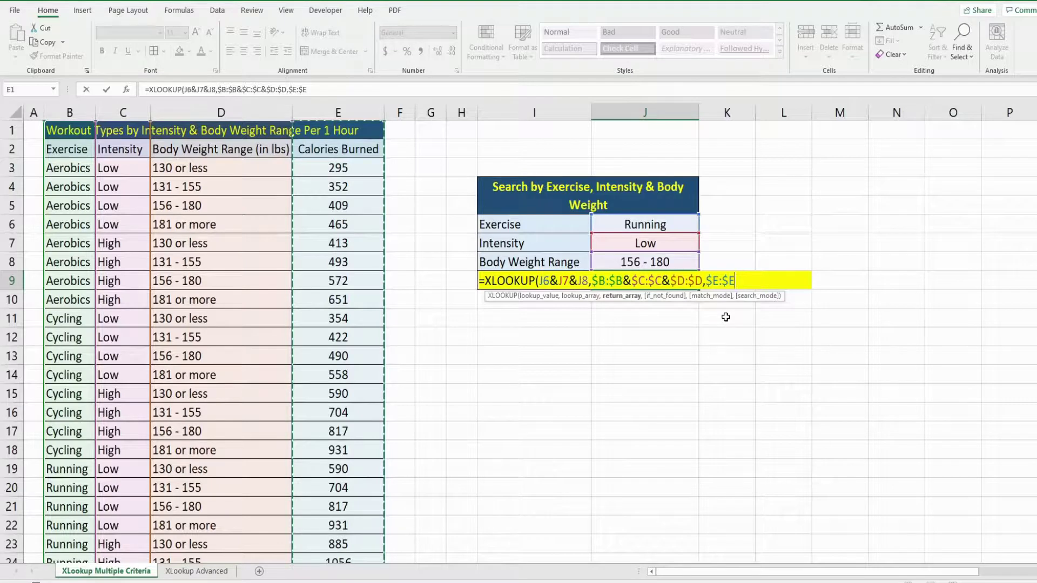
text())
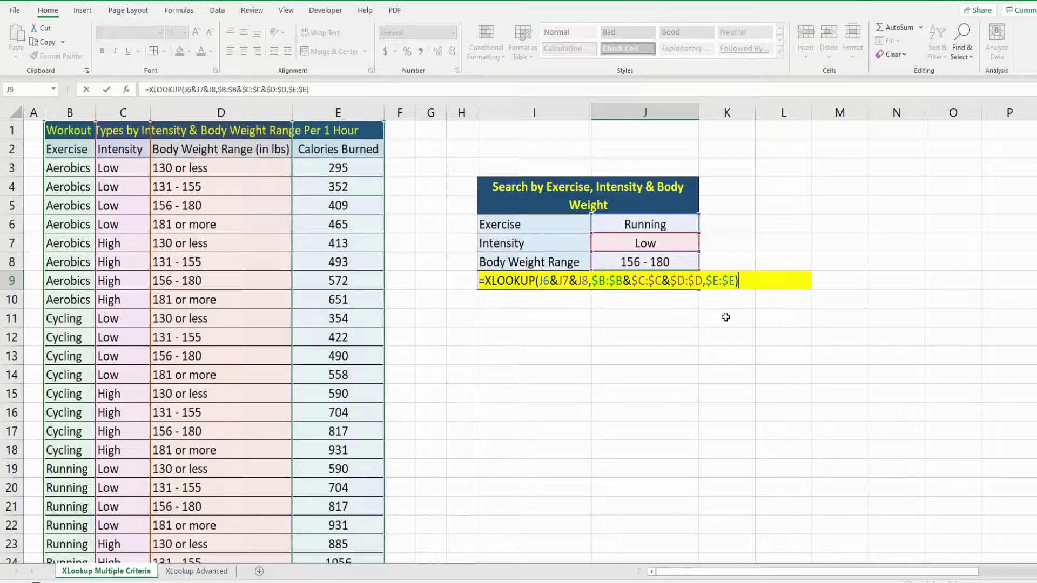
key(Return)
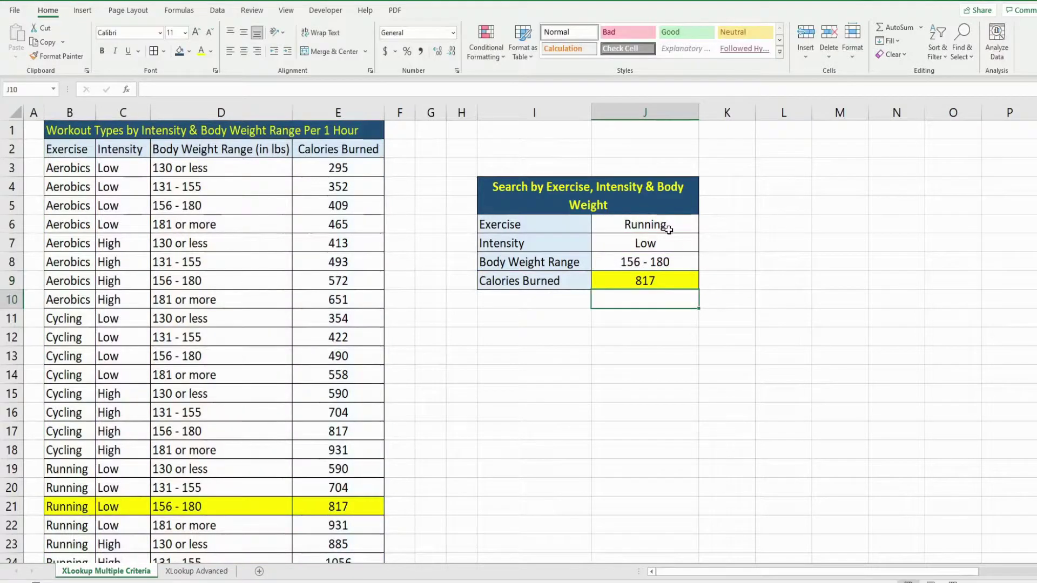
- Switch the J6 Exercise dropdown to Aerobics and confirm J9 now shows 409
click(671, 264)
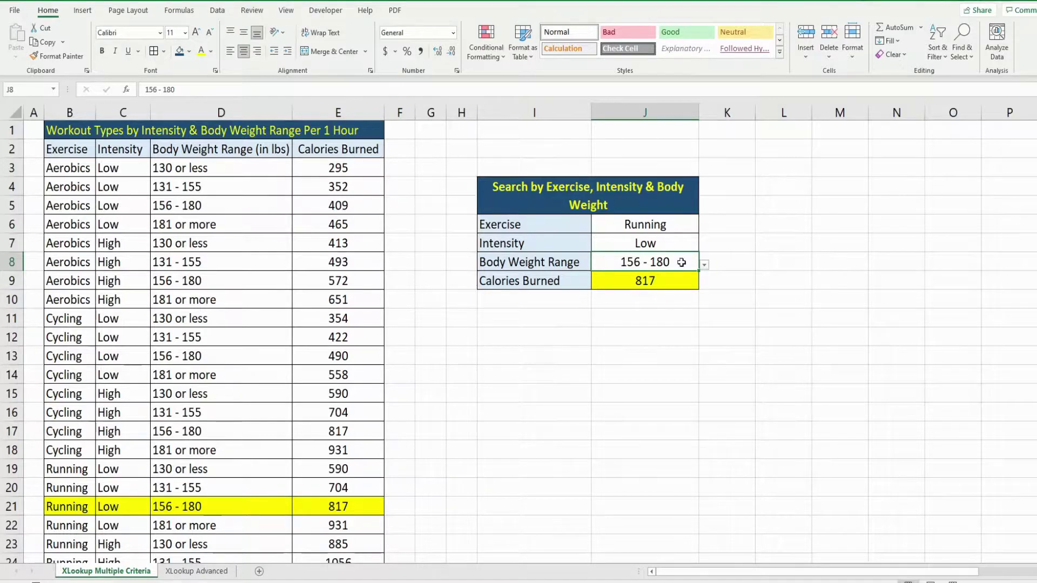
click(690, 223)
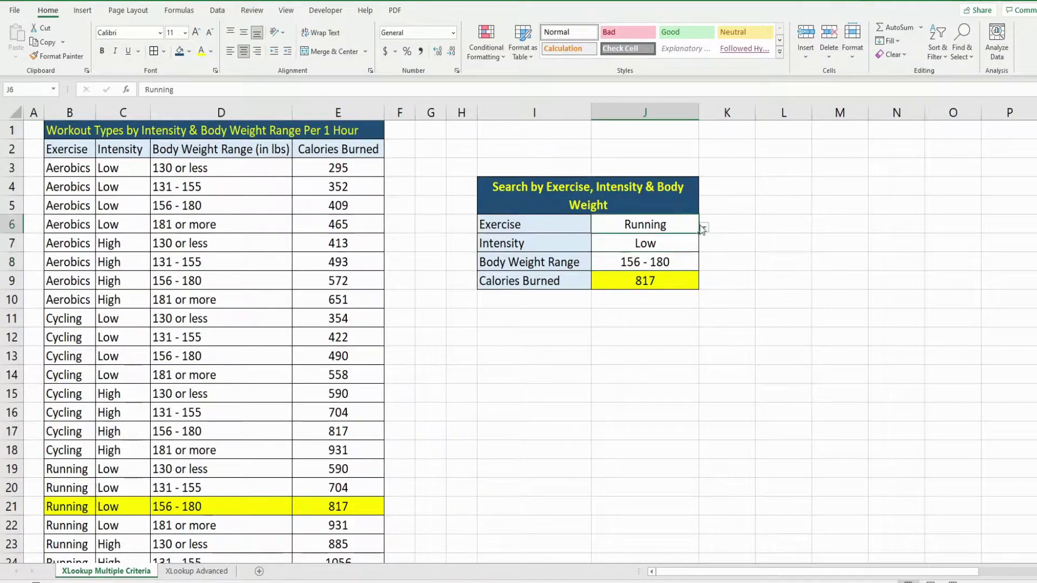
click(704, 227)
click(677, 240)
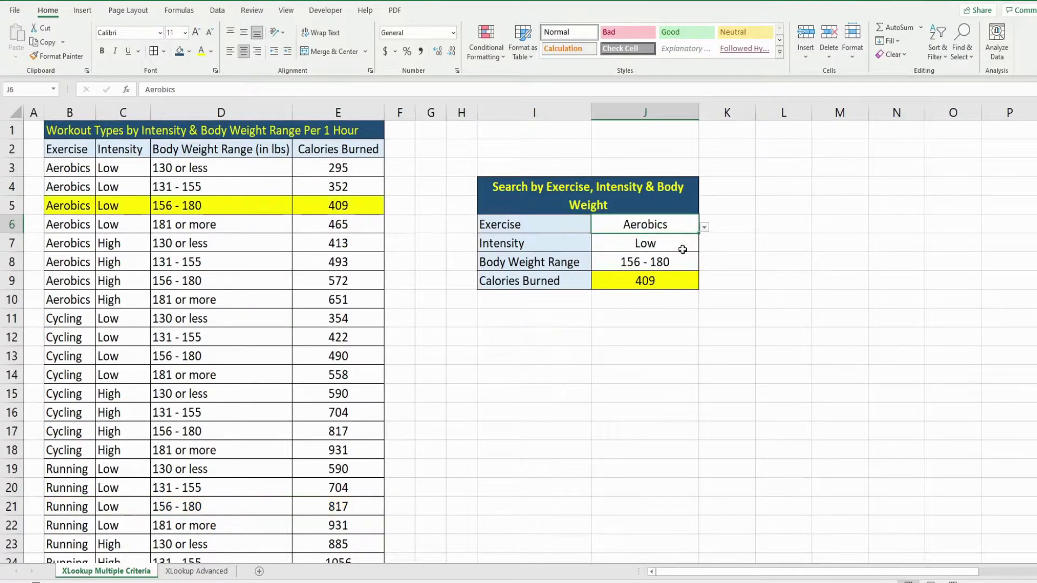
click(632, 281)
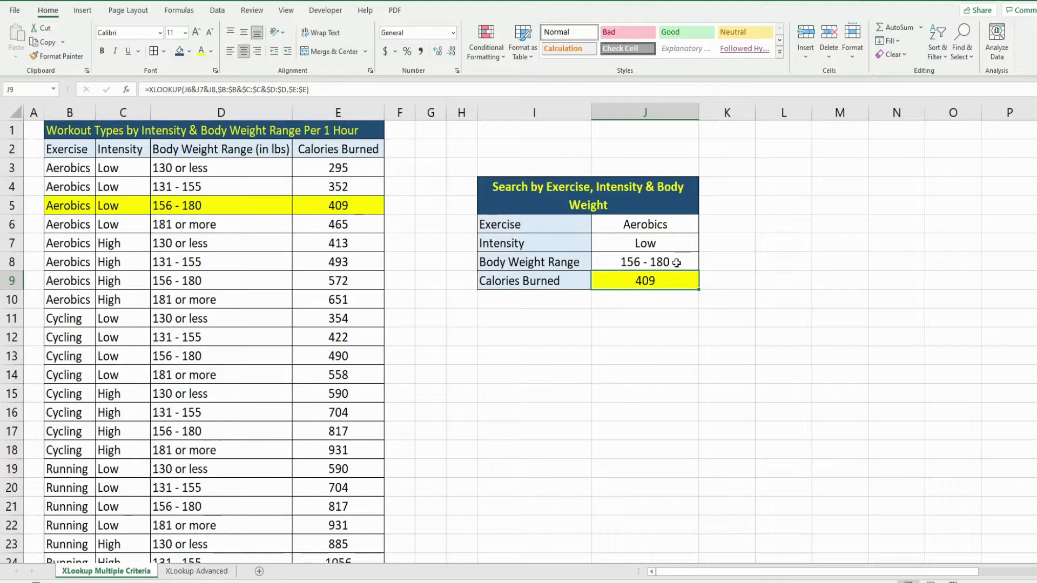
click(681, 320)
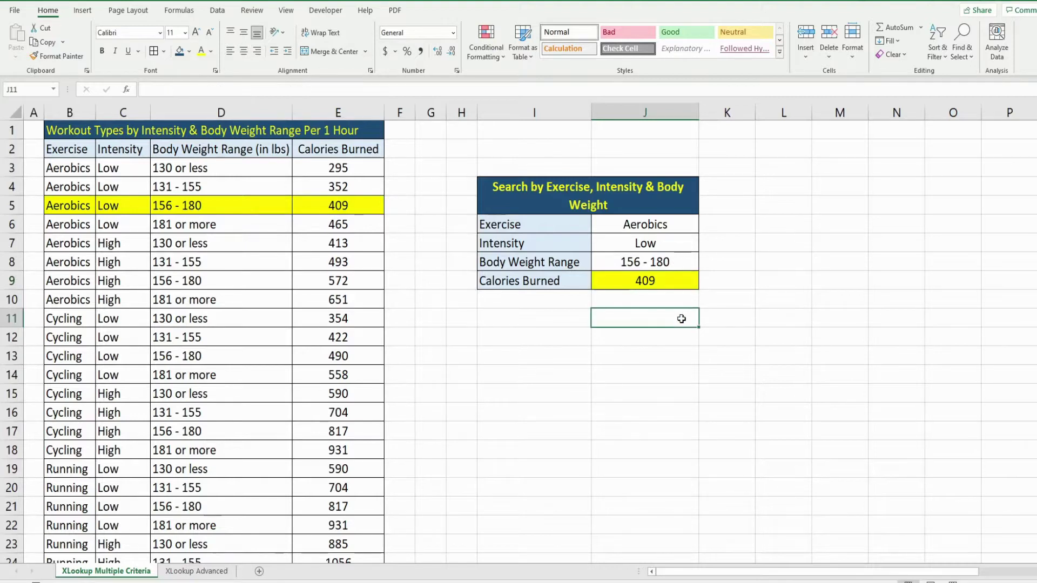